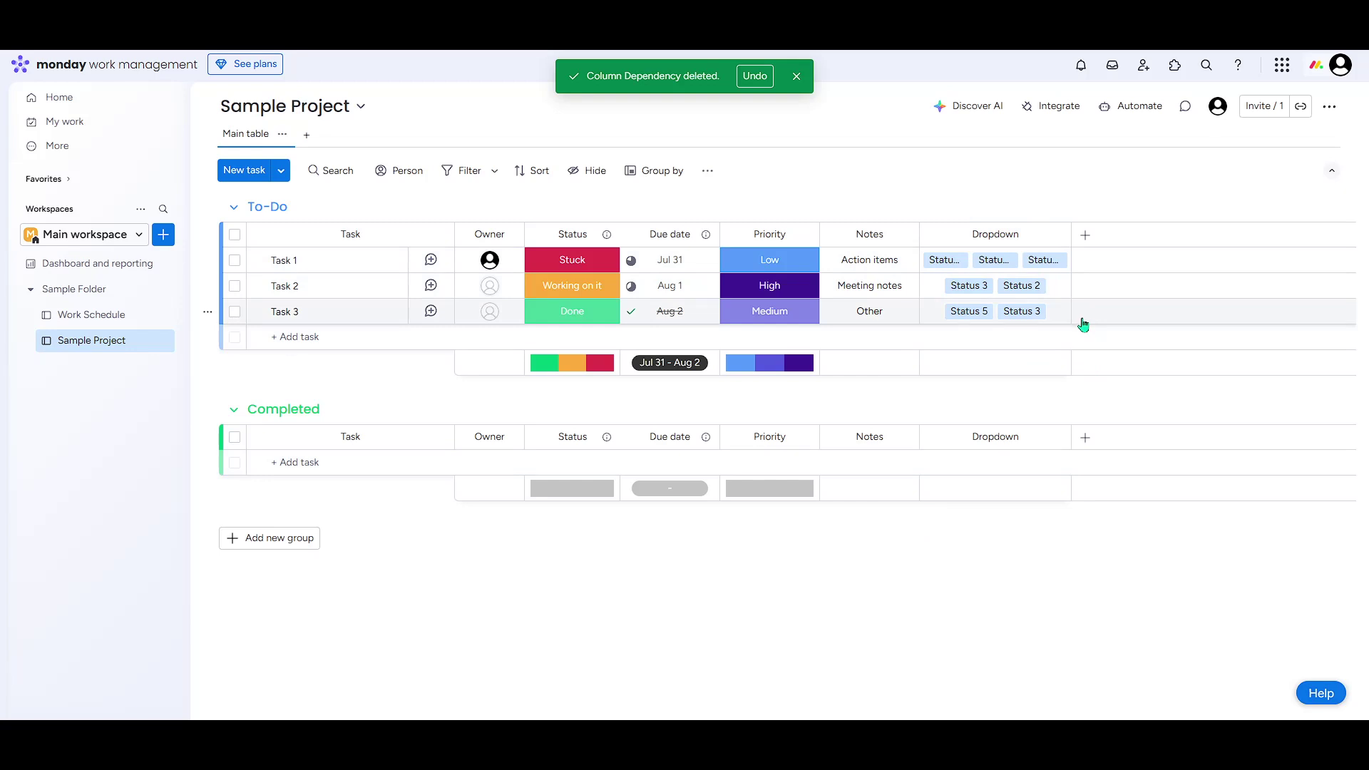
# - Search the column types for "dependency" and add a Dependency column to the Sample Project board
pyautogui.click(793, 77)
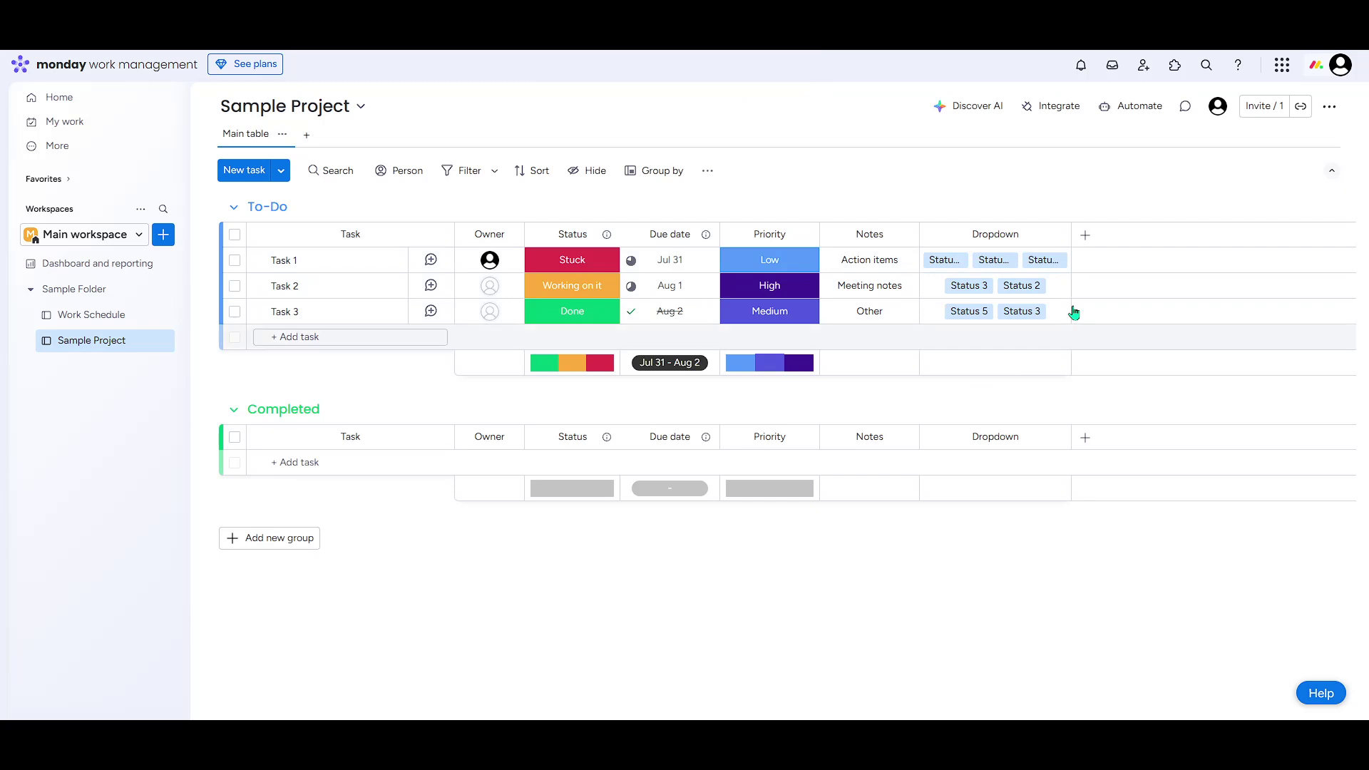
pyautogui.click(1085, 237)
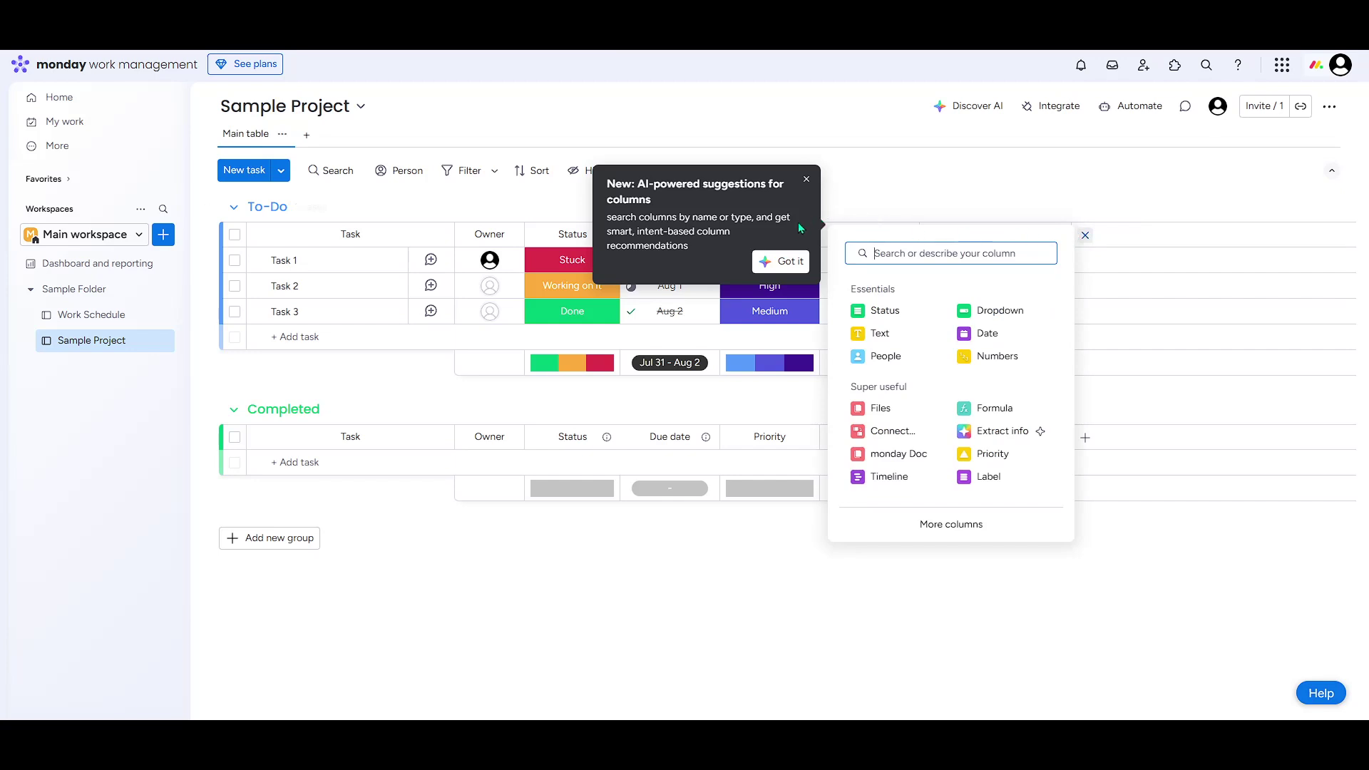
pyautogui.click(807, 179)
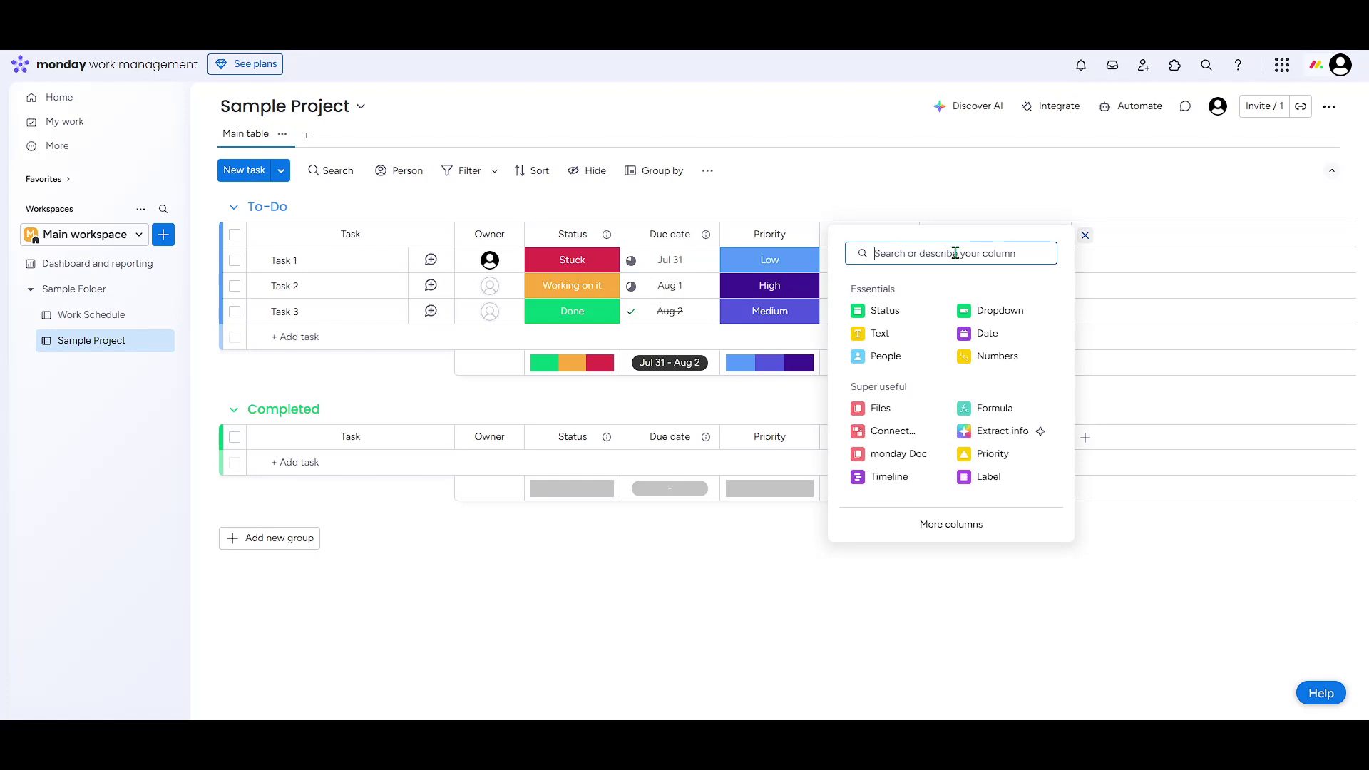
pyautogui.write('dependency')
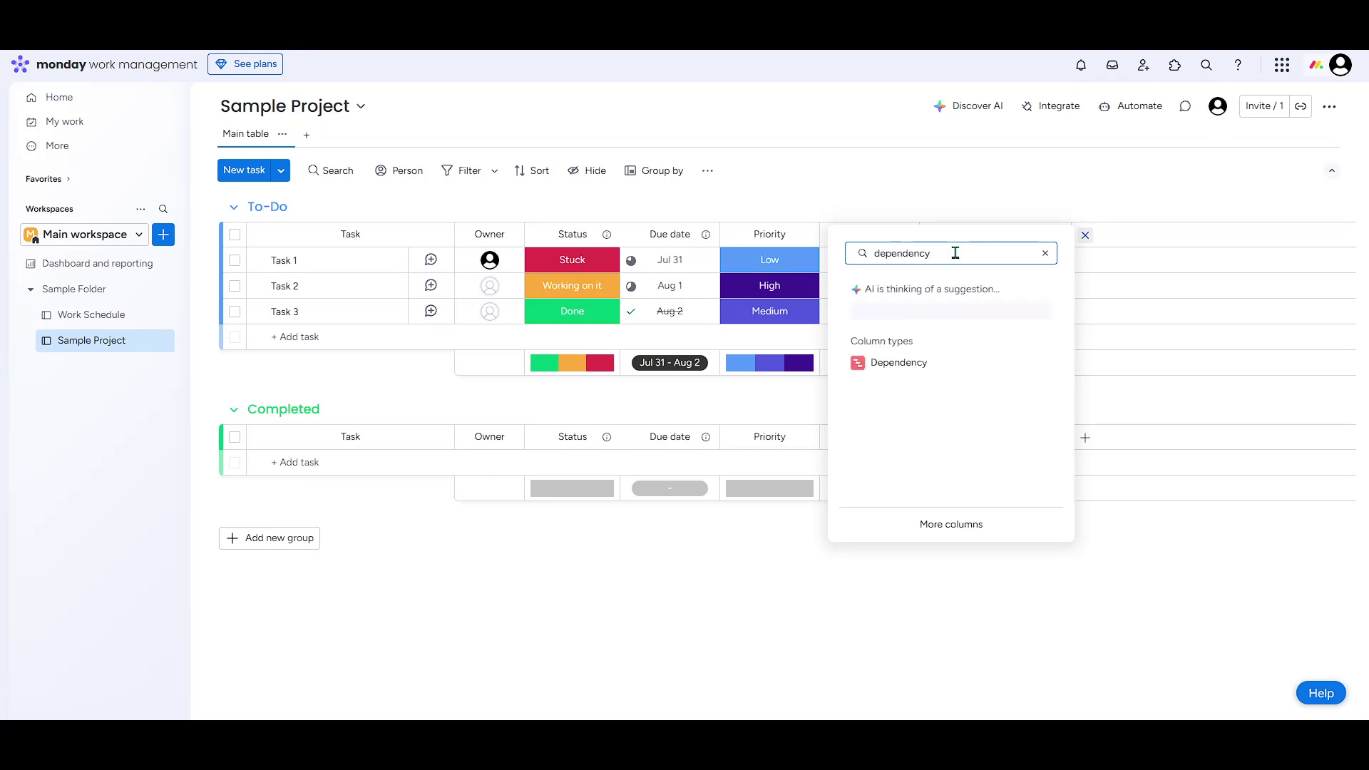
pyautogui.click(900, 364)
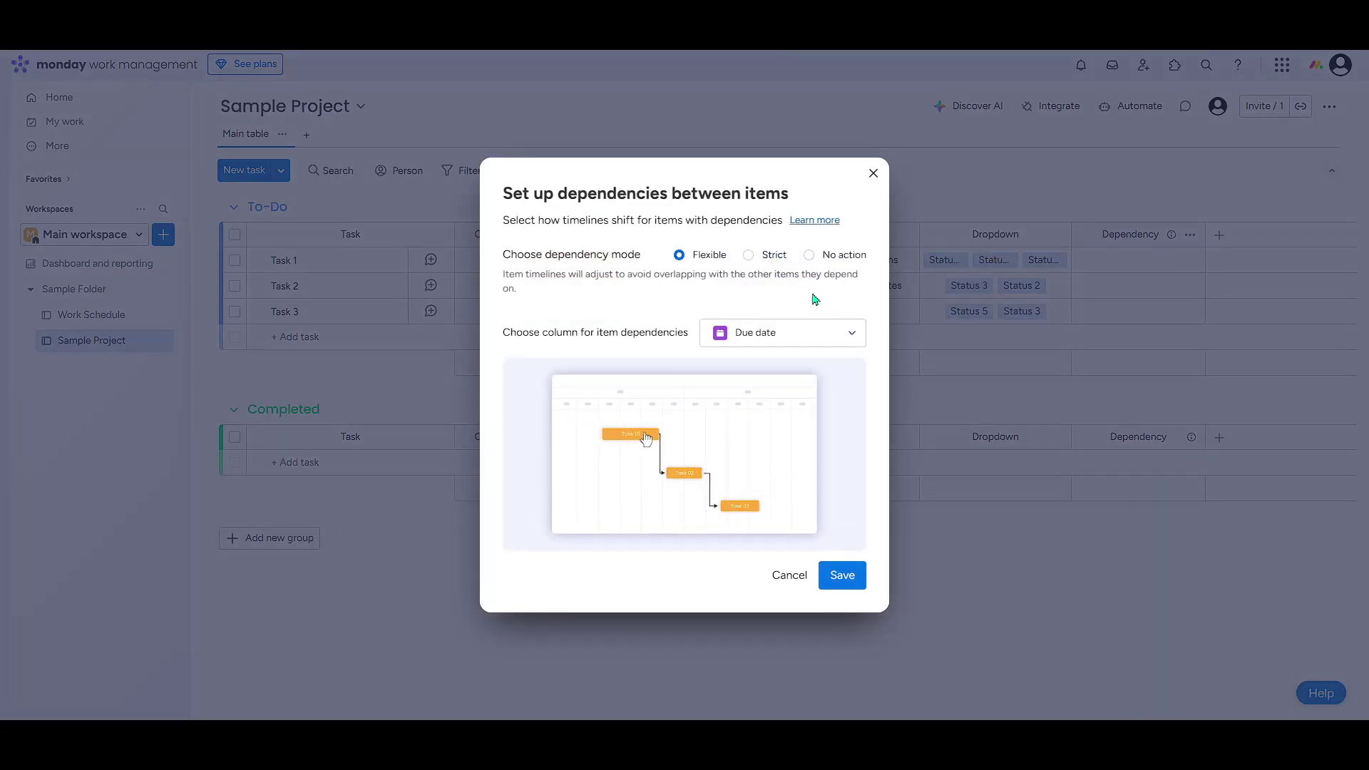
# - Set up the item dependencies with Flexible mode based on the Due date column, and save the setup
pyautogui.click(761, 255)
pyautogui.click(842, 258)
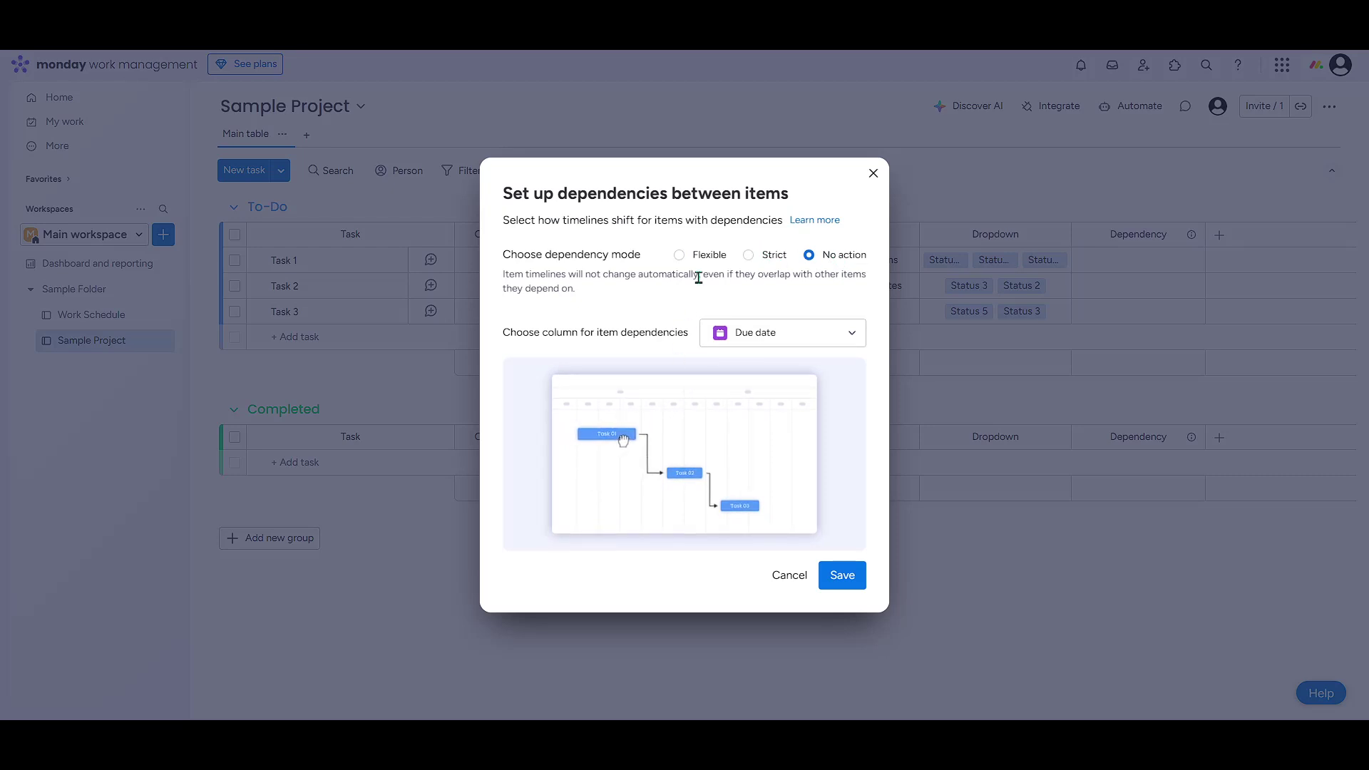
pyautogui.click(713, 253)
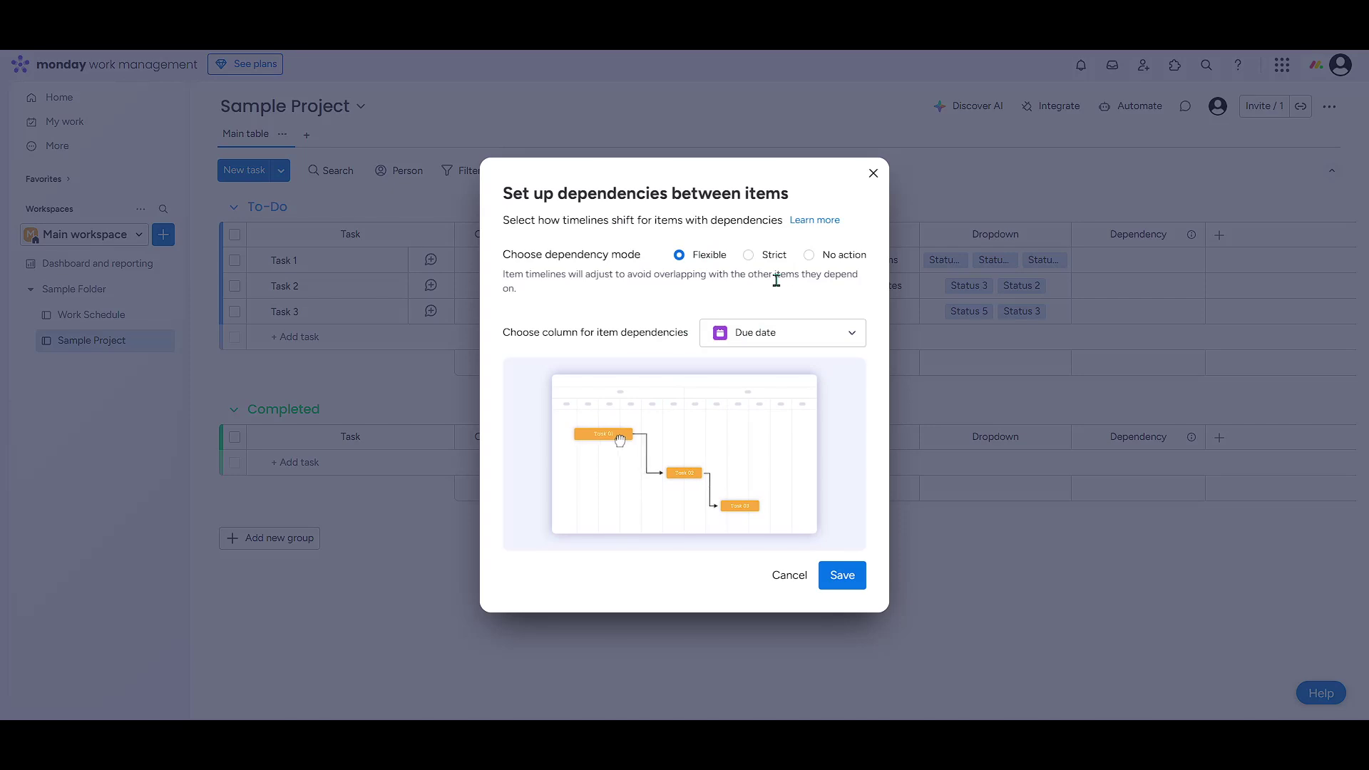
pyautogui.click(761, 342)
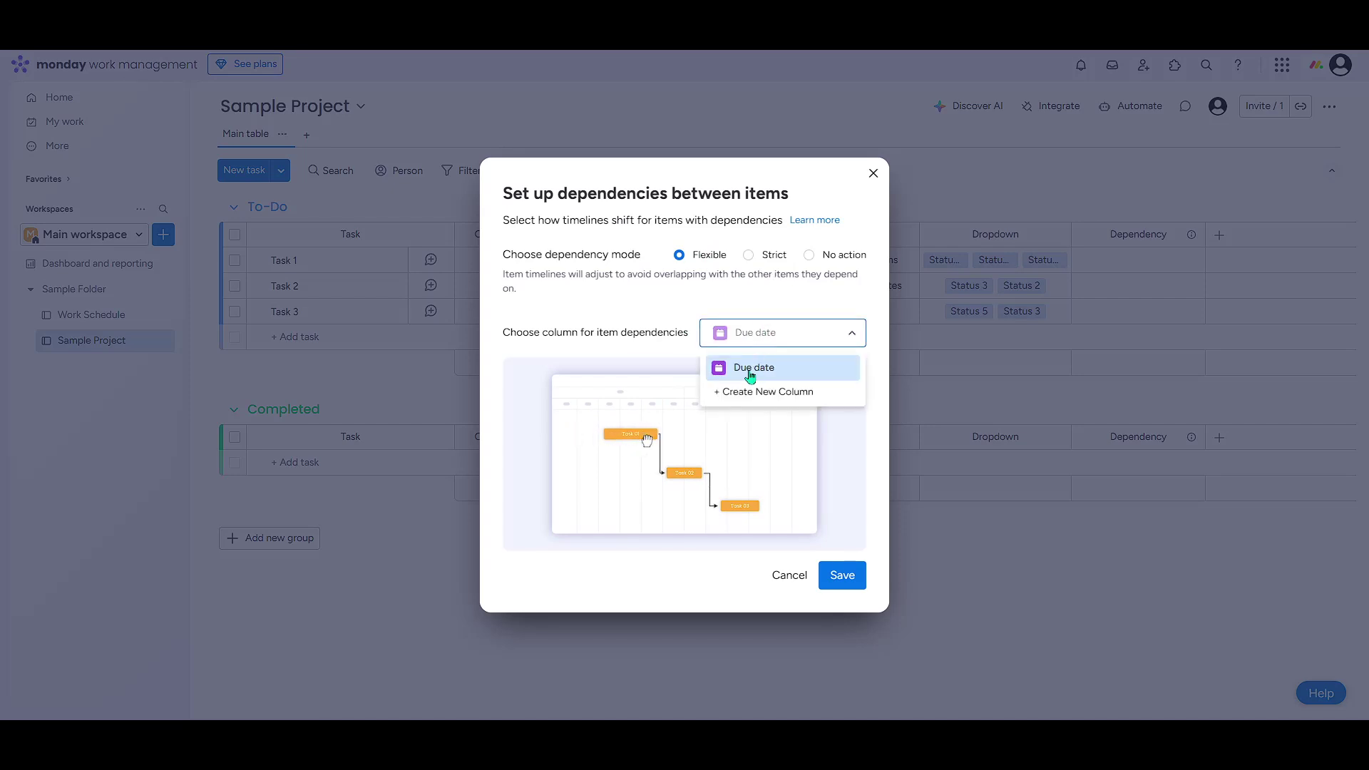
pyautogui.click(747, 368)
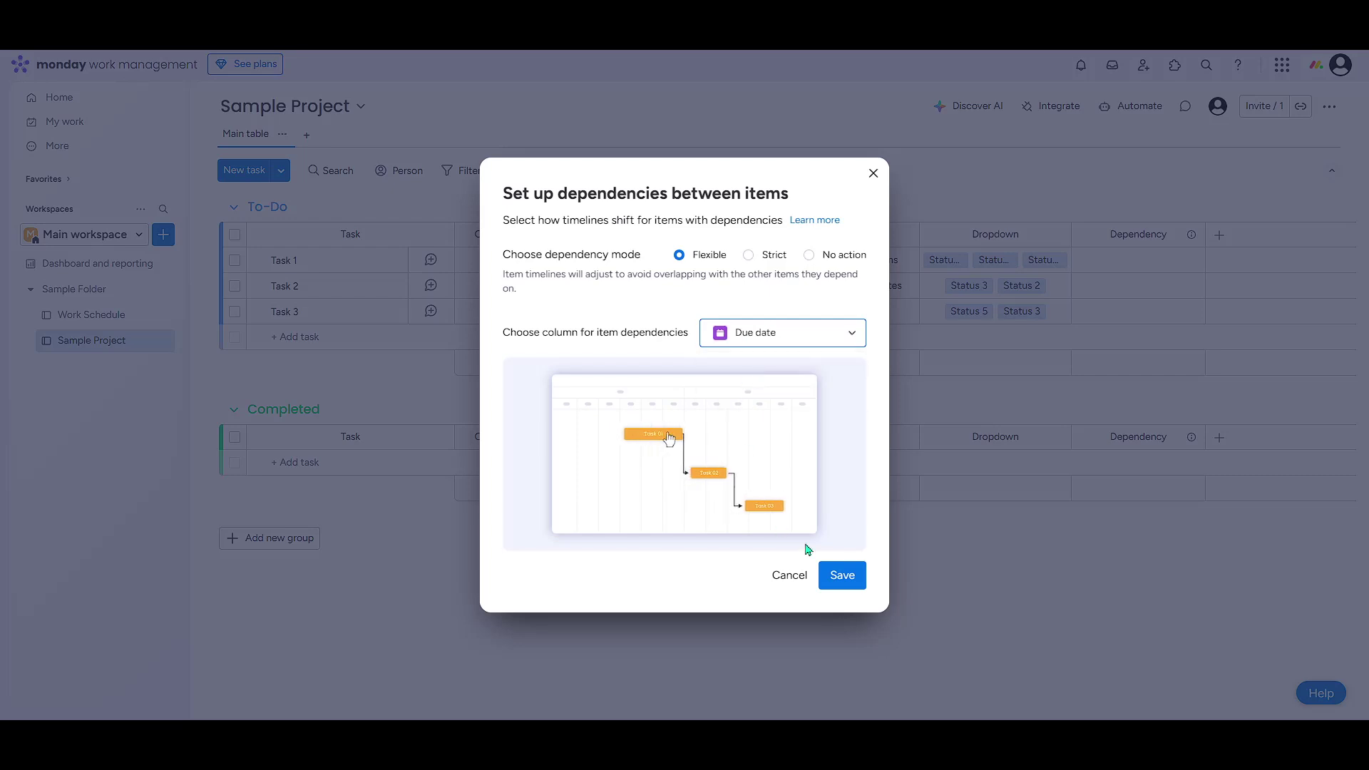
pyautogui.click(836, 578)
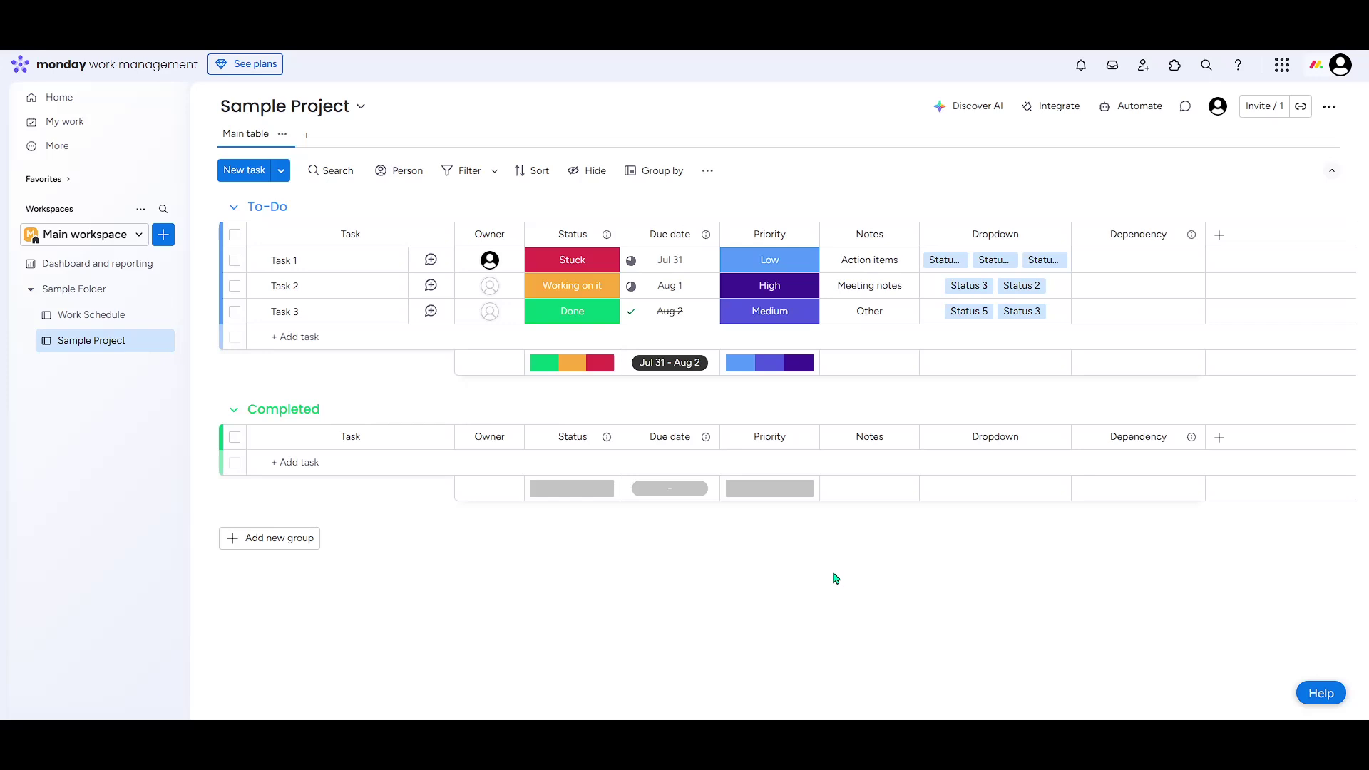
# - Make Task 2 dependent on Task 1 with a Finish-To-Start relationship
pyautogui.click(1136, 286)
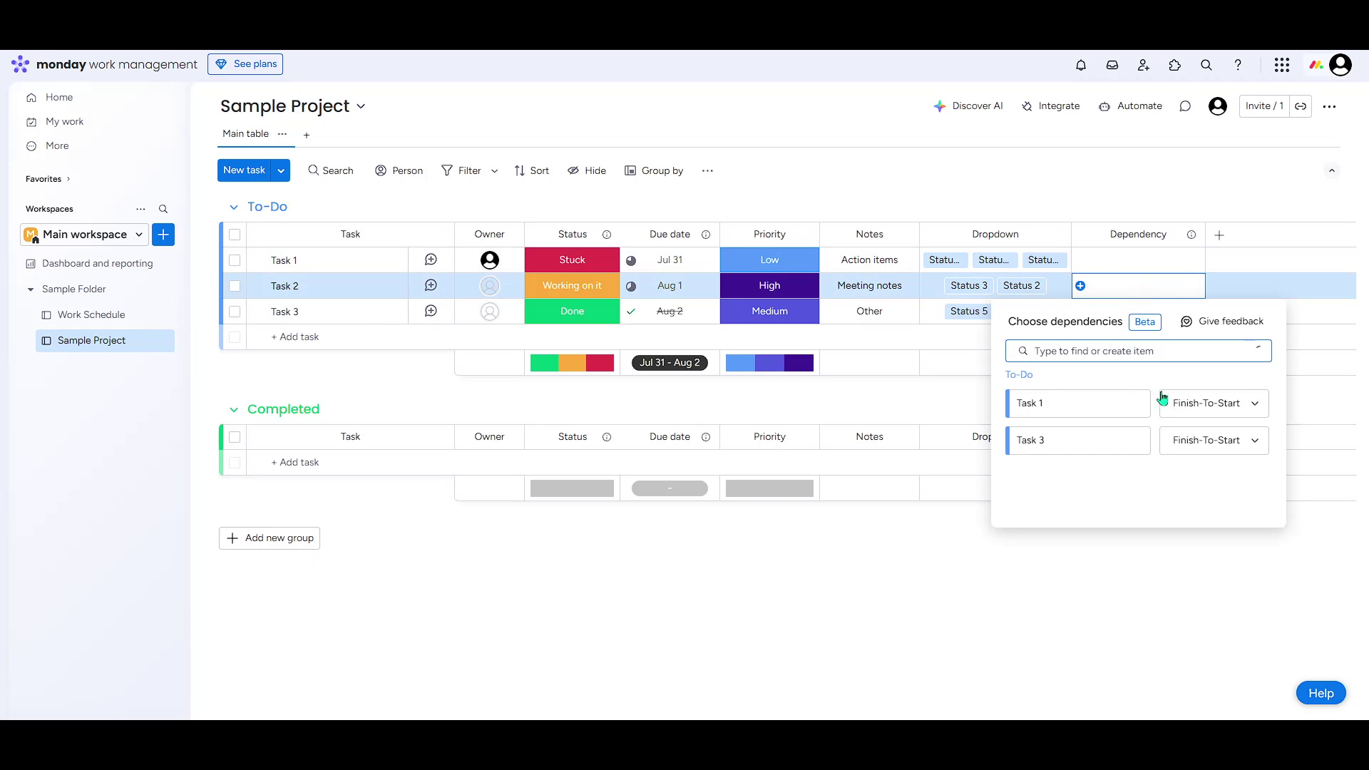
pyautogui.click(1215, 405)
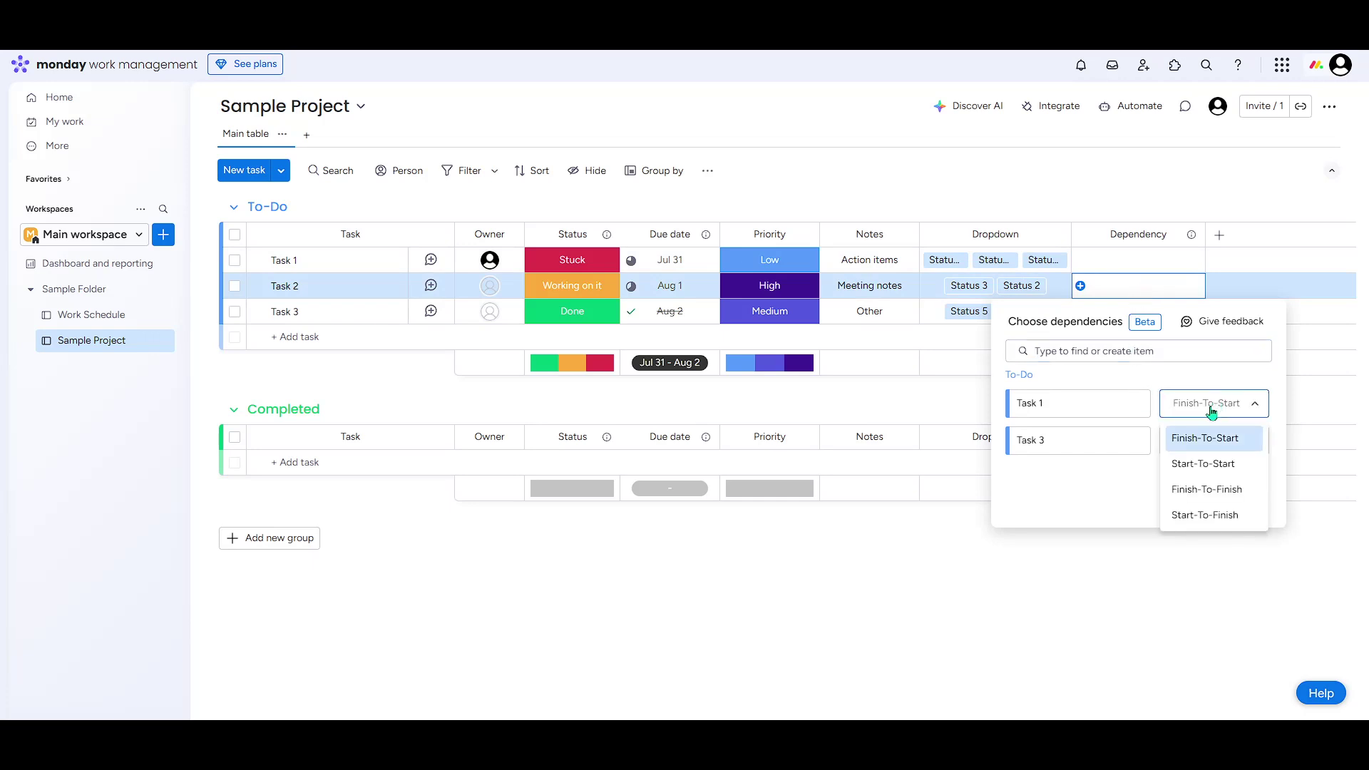
pyautogui.click(1210, 440)
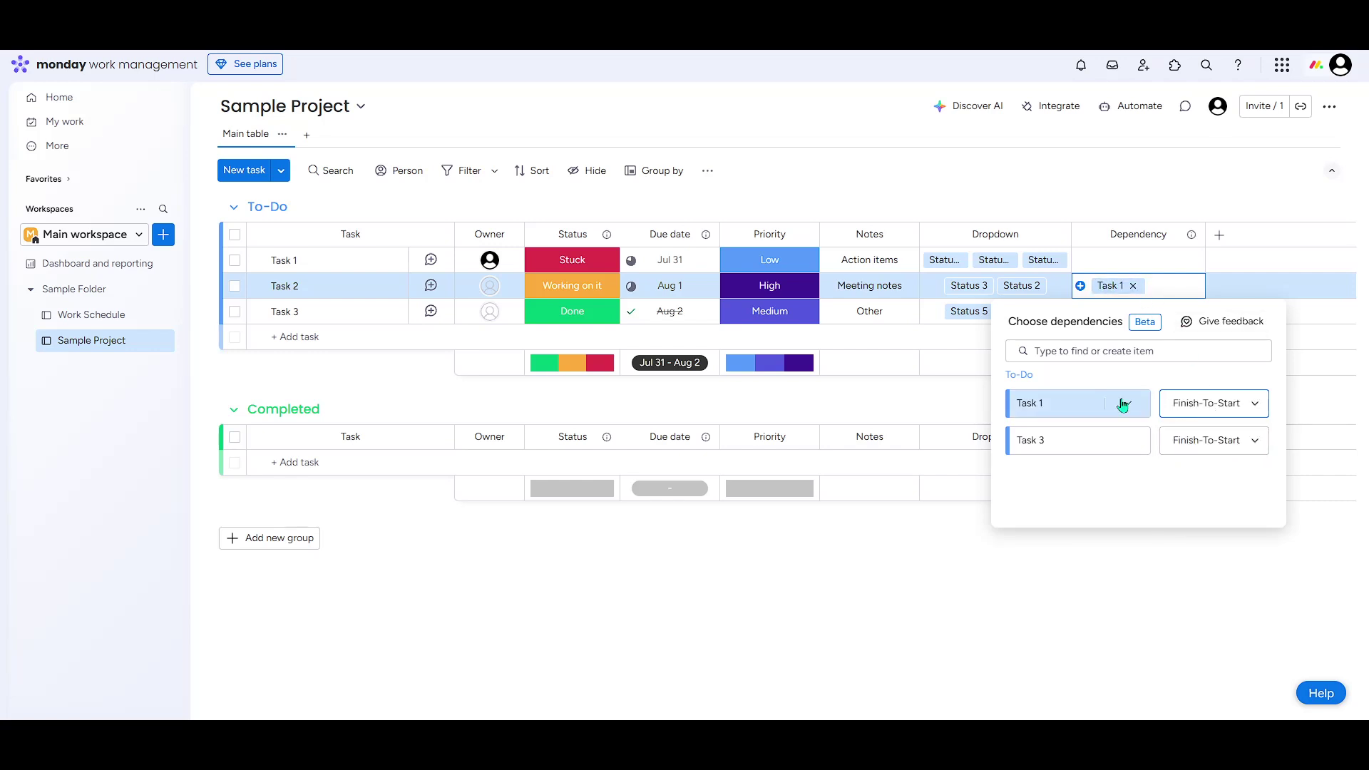
pyautogui.click(1089, 586)
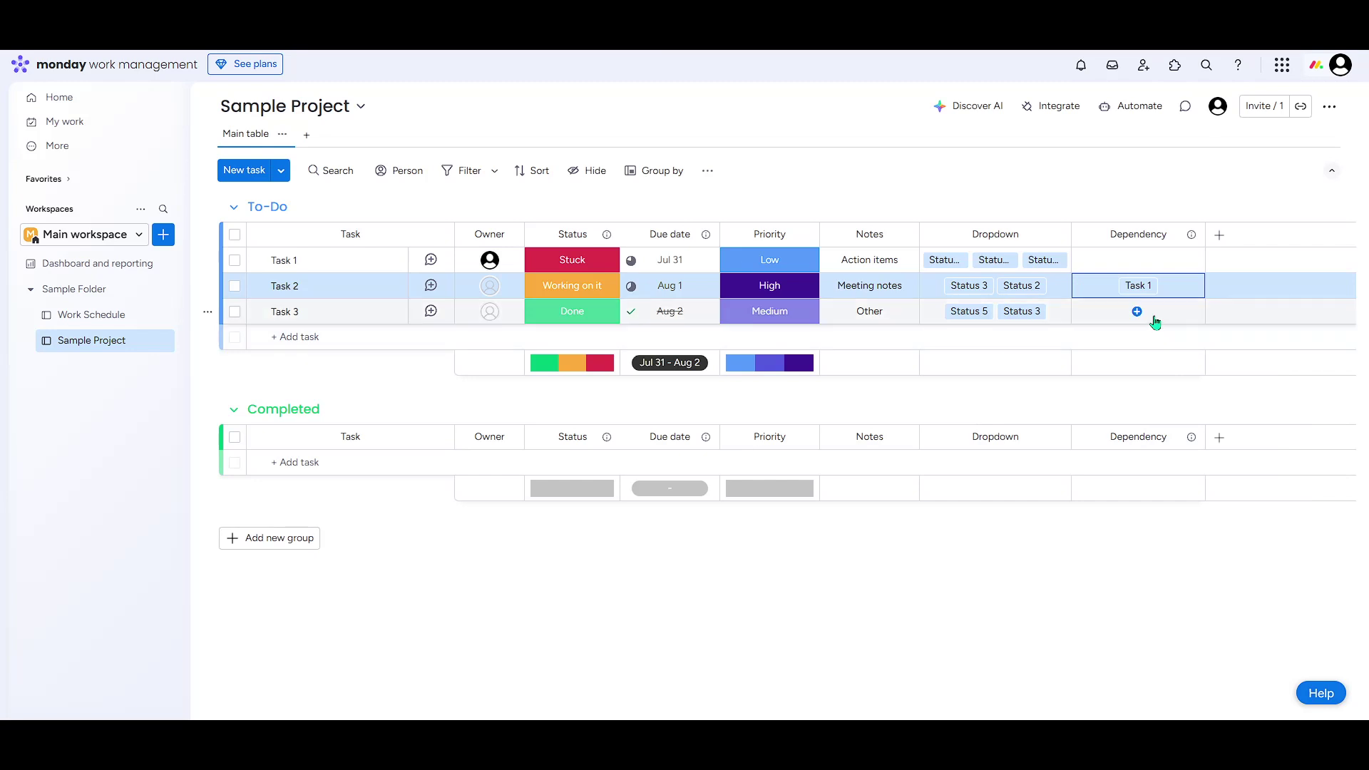
# - Make Task 3 dependent on Task 2 with a Finish-To-Start relationship
pyautogui.click(1156, 321)
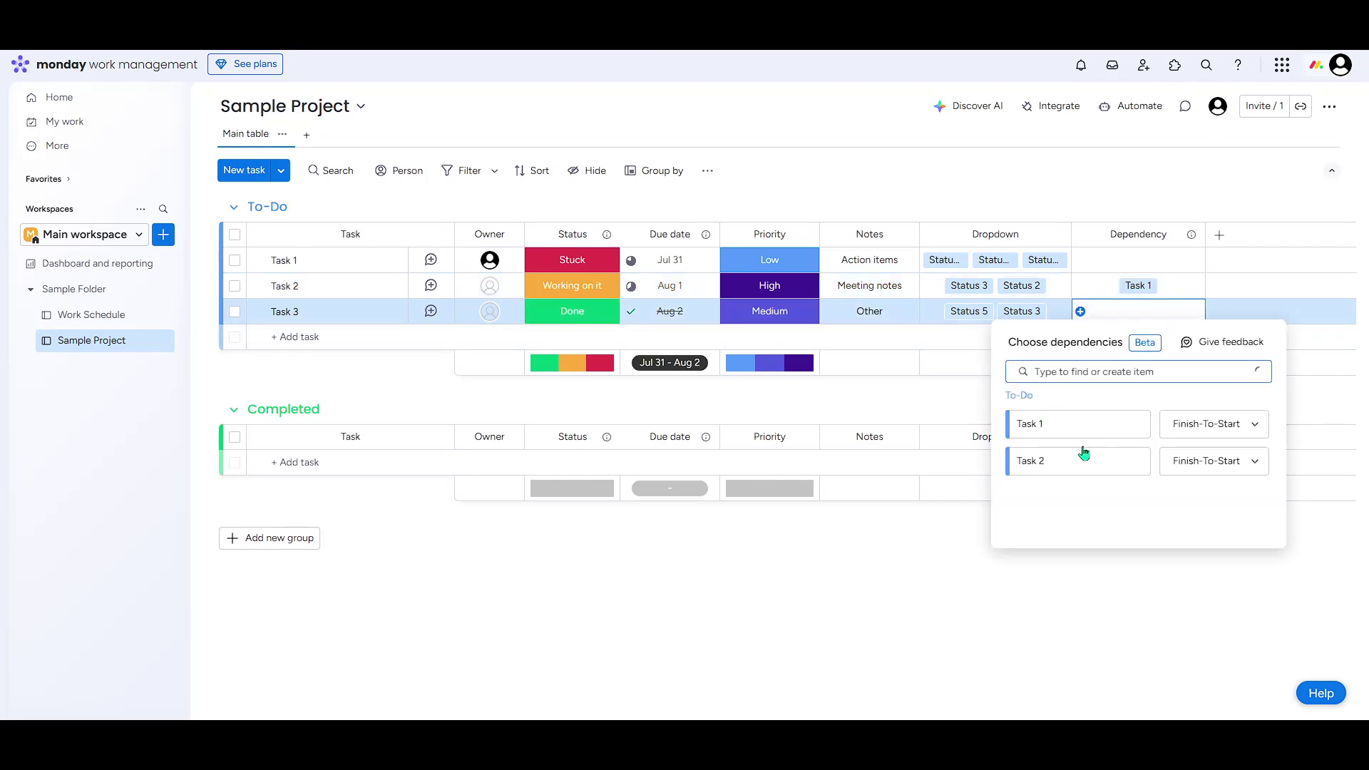
pyautogui.click(1223, 467)
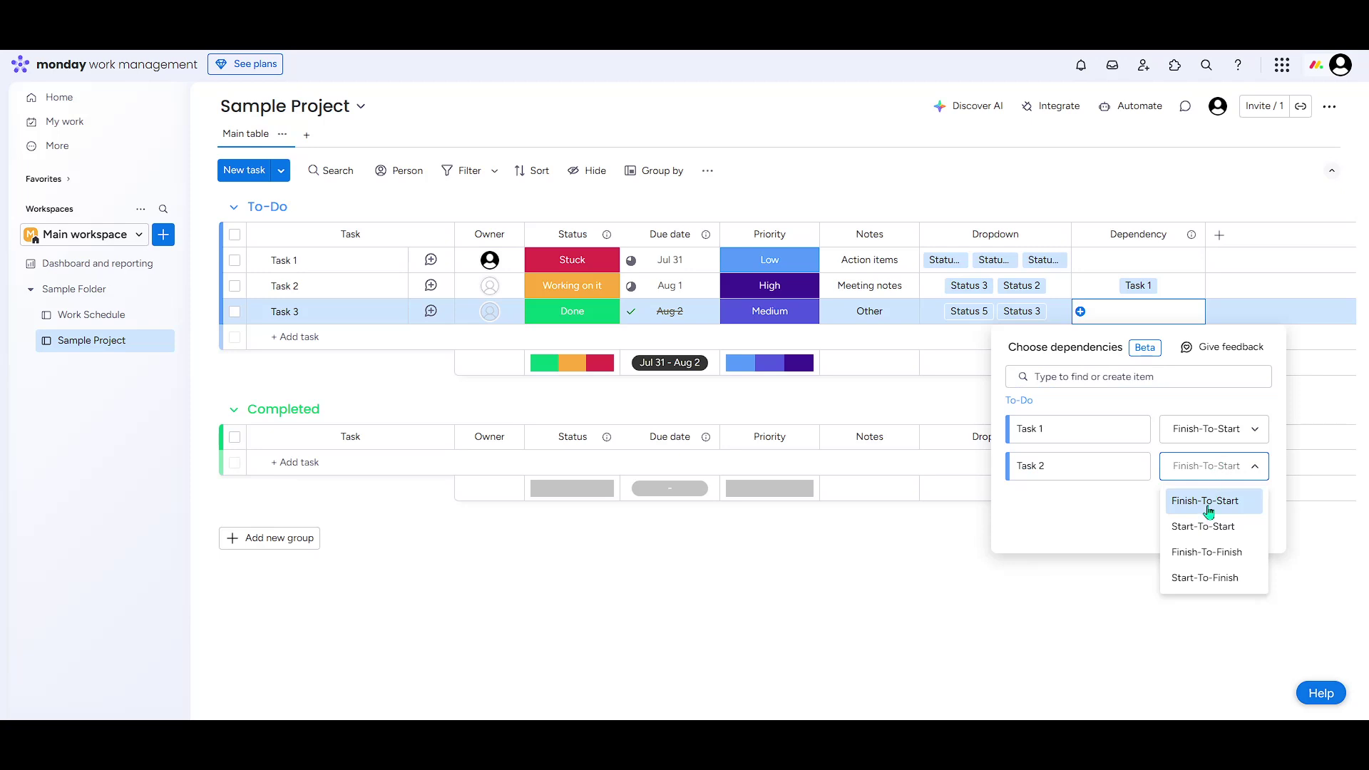
pyautogui.click(1205, 502)
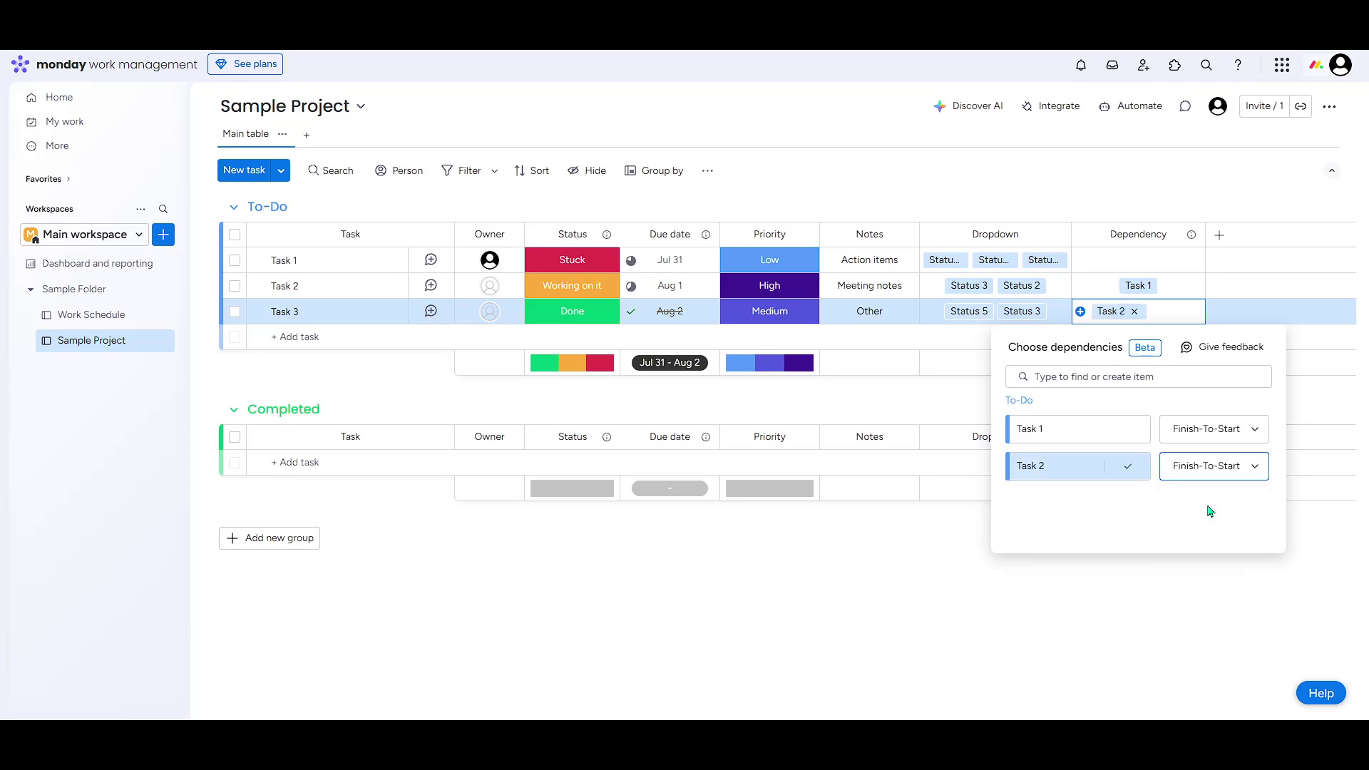
pyautogui.click(1027, 588)
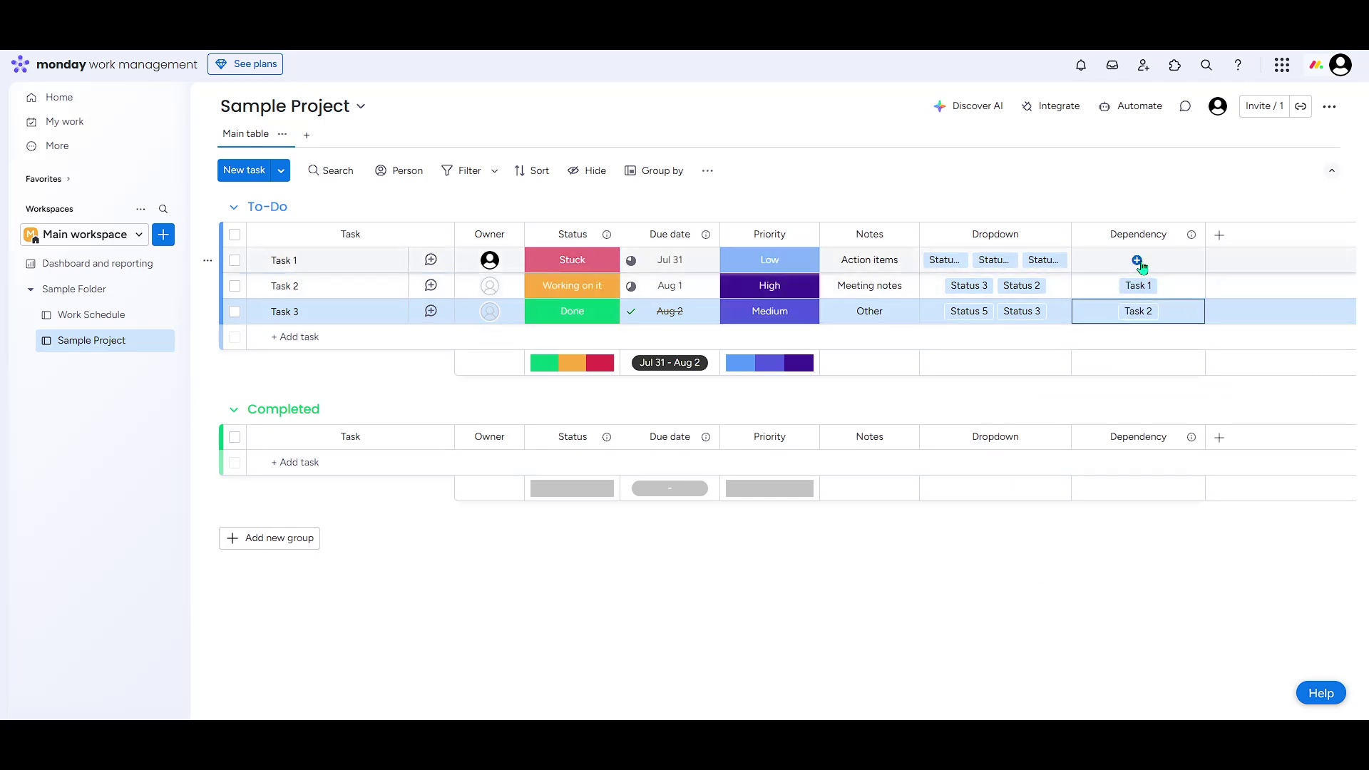
pyautogui.click(1138, 261)
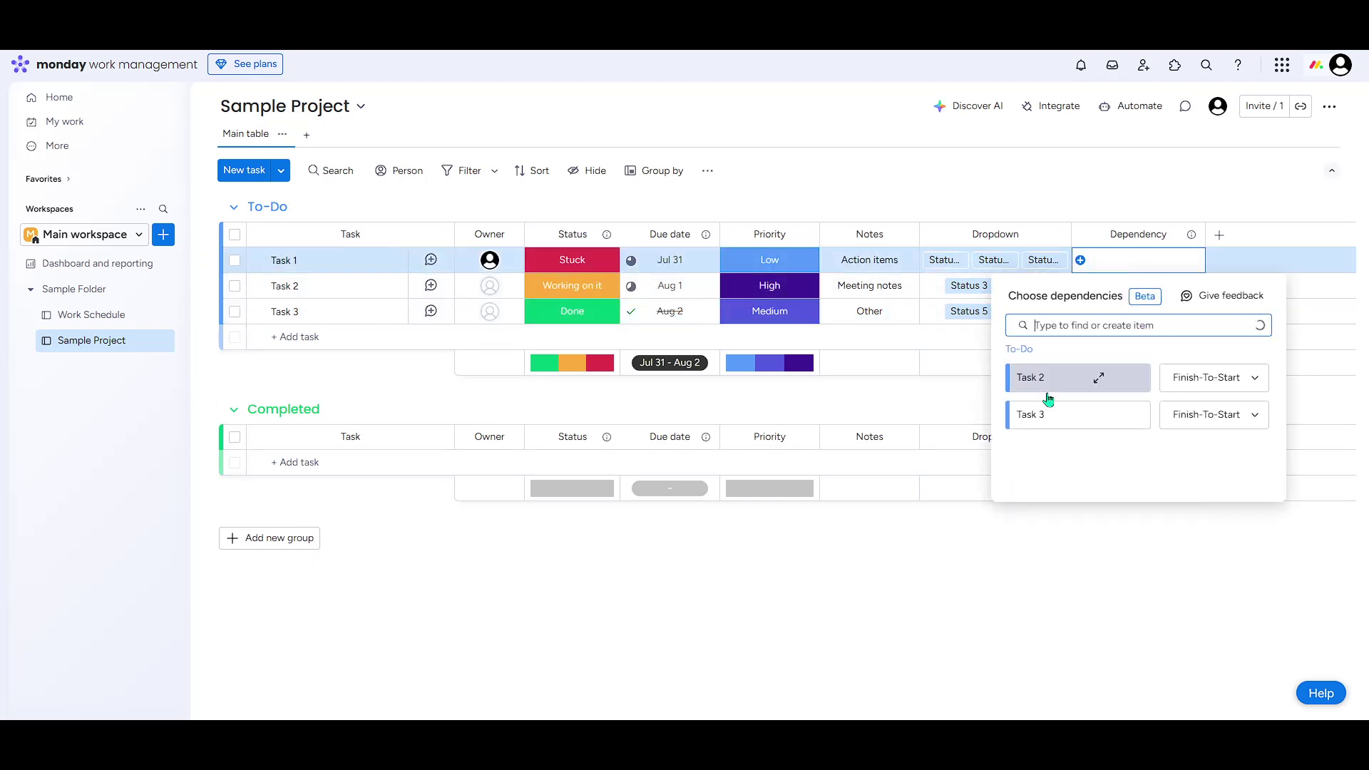
pyautogui.click(1167, 554)
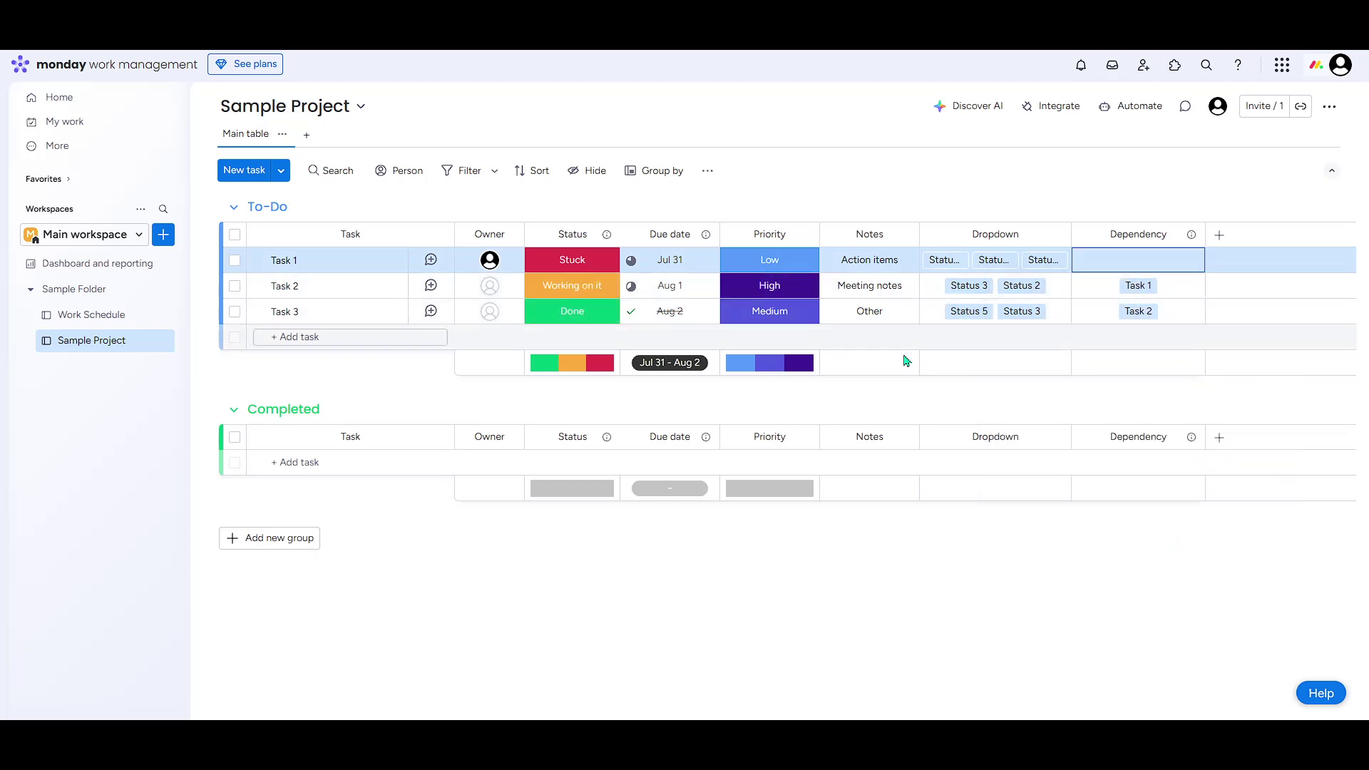
pyautogui.click(849, 589)
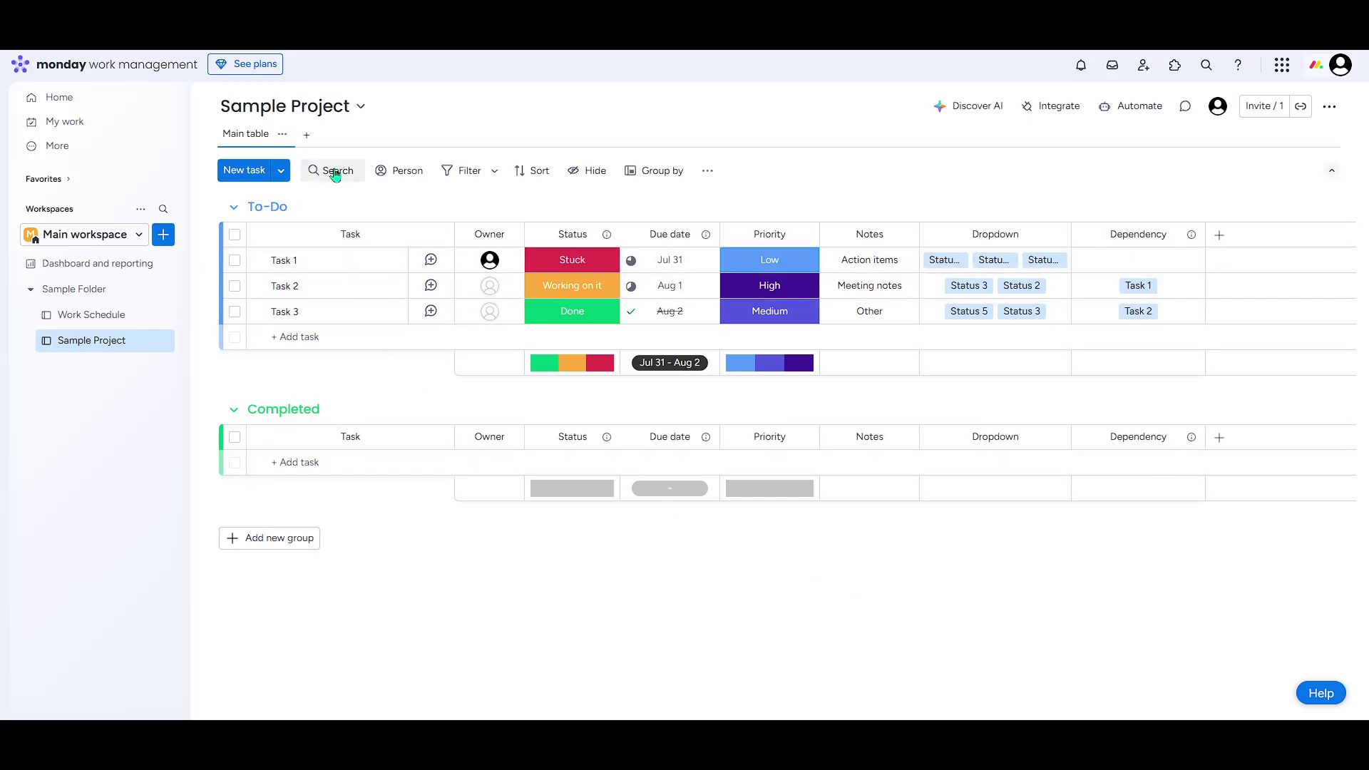
# - Add a Gantt view to the Sample Project board
pyautogui.click(309, 136)
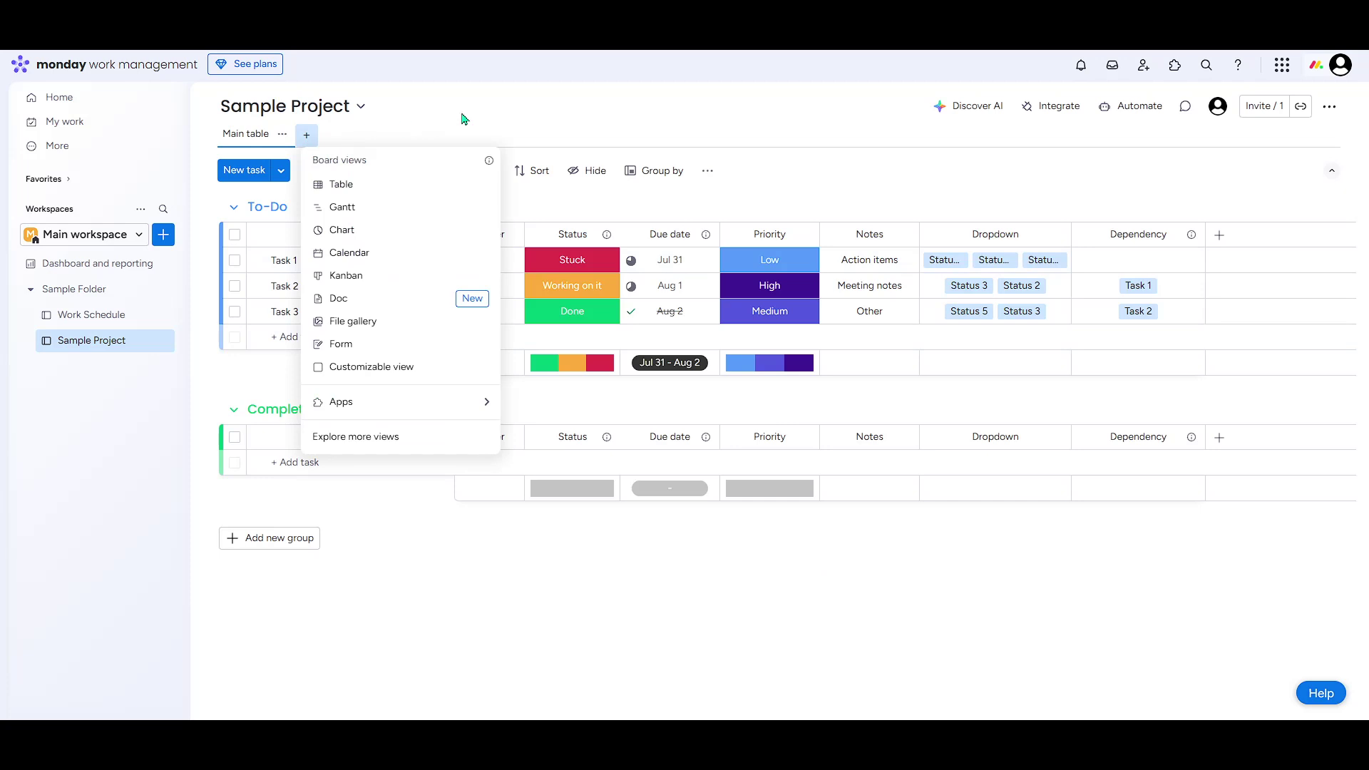
pyautogui.click(518, 110)
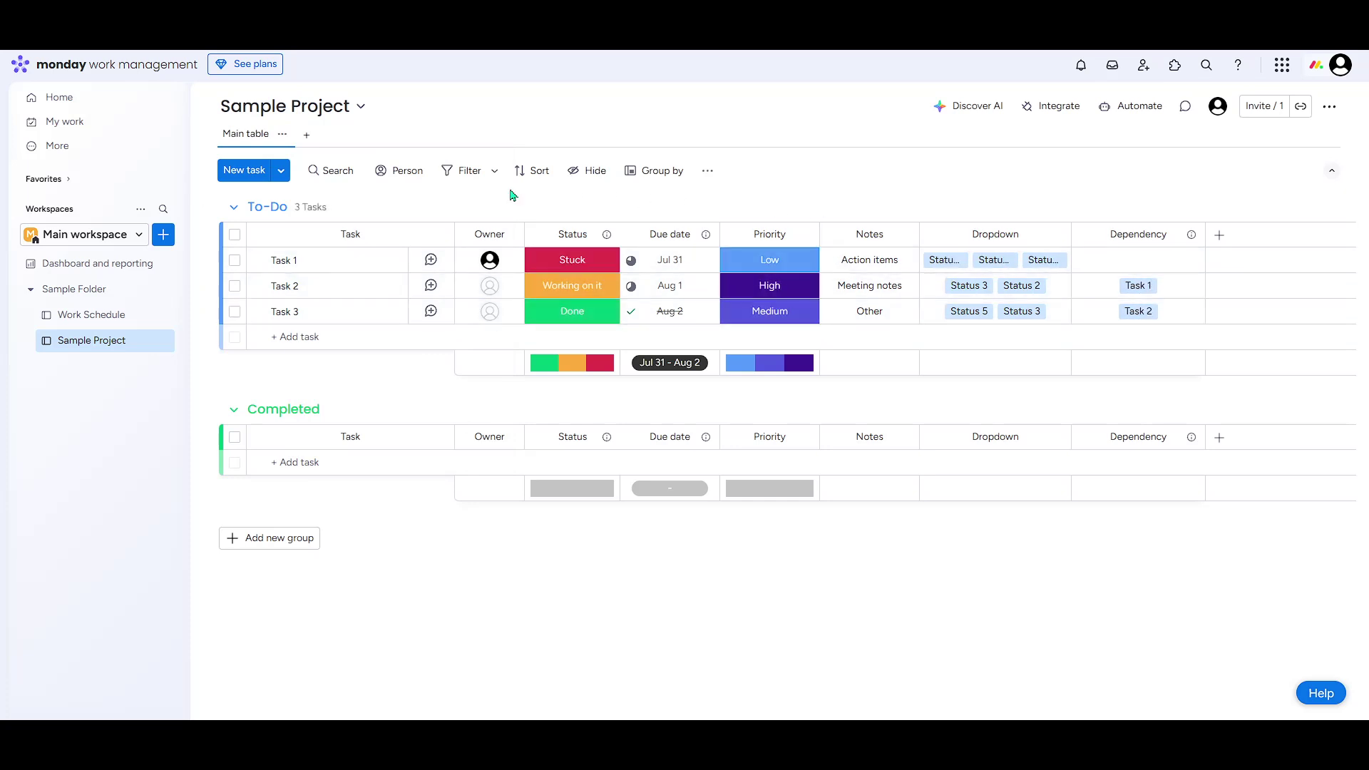
pyautogui.click(306, 137)
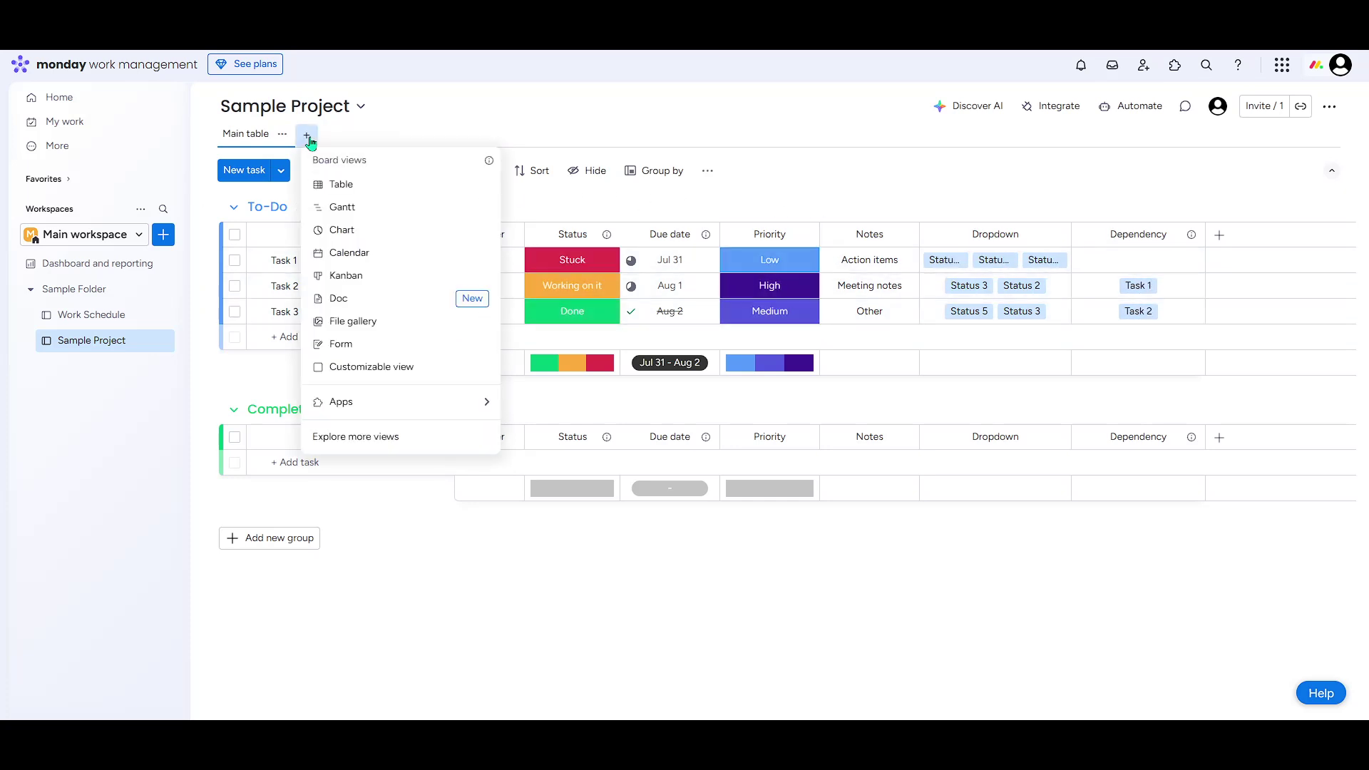
pyautogui.click(342, 209)
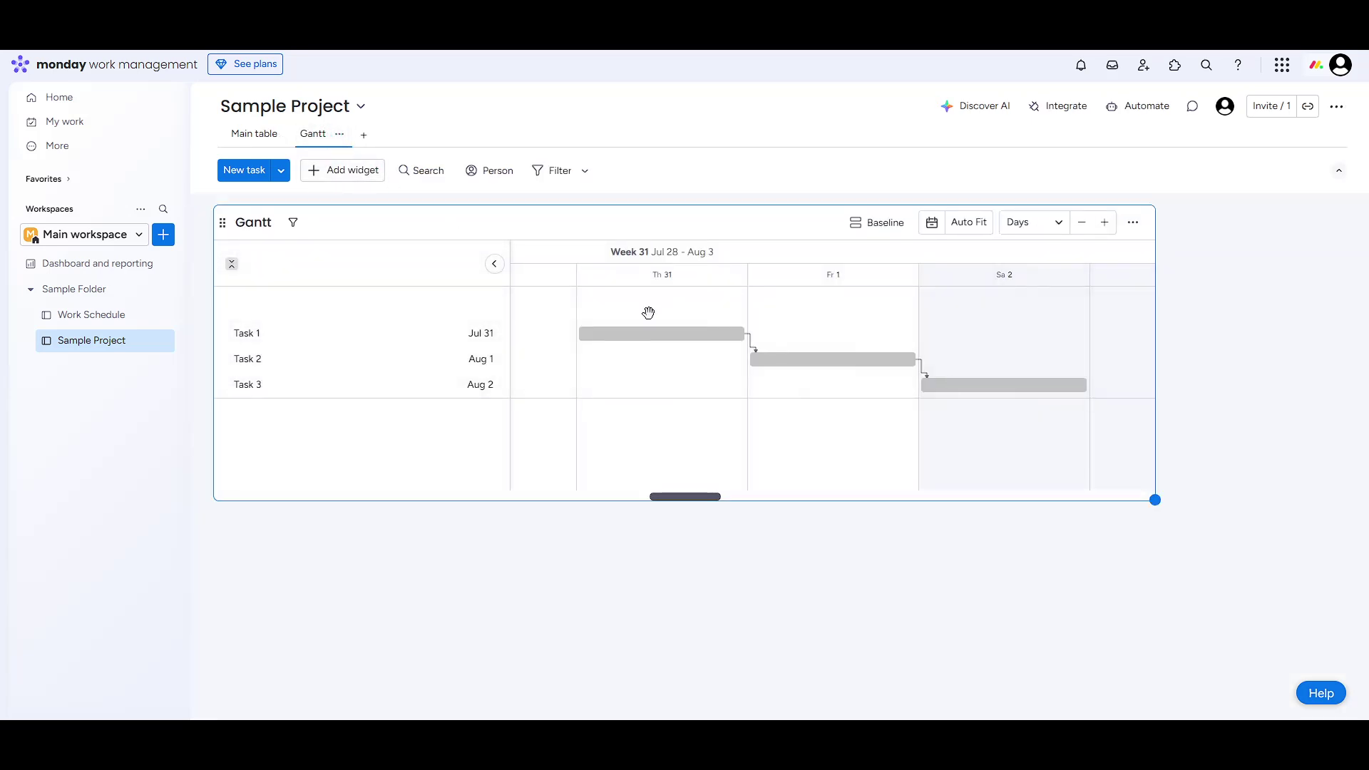
# - View Task 1's details from the Gantt chart and return to the board's main table
pyautogui.click(672, 339)
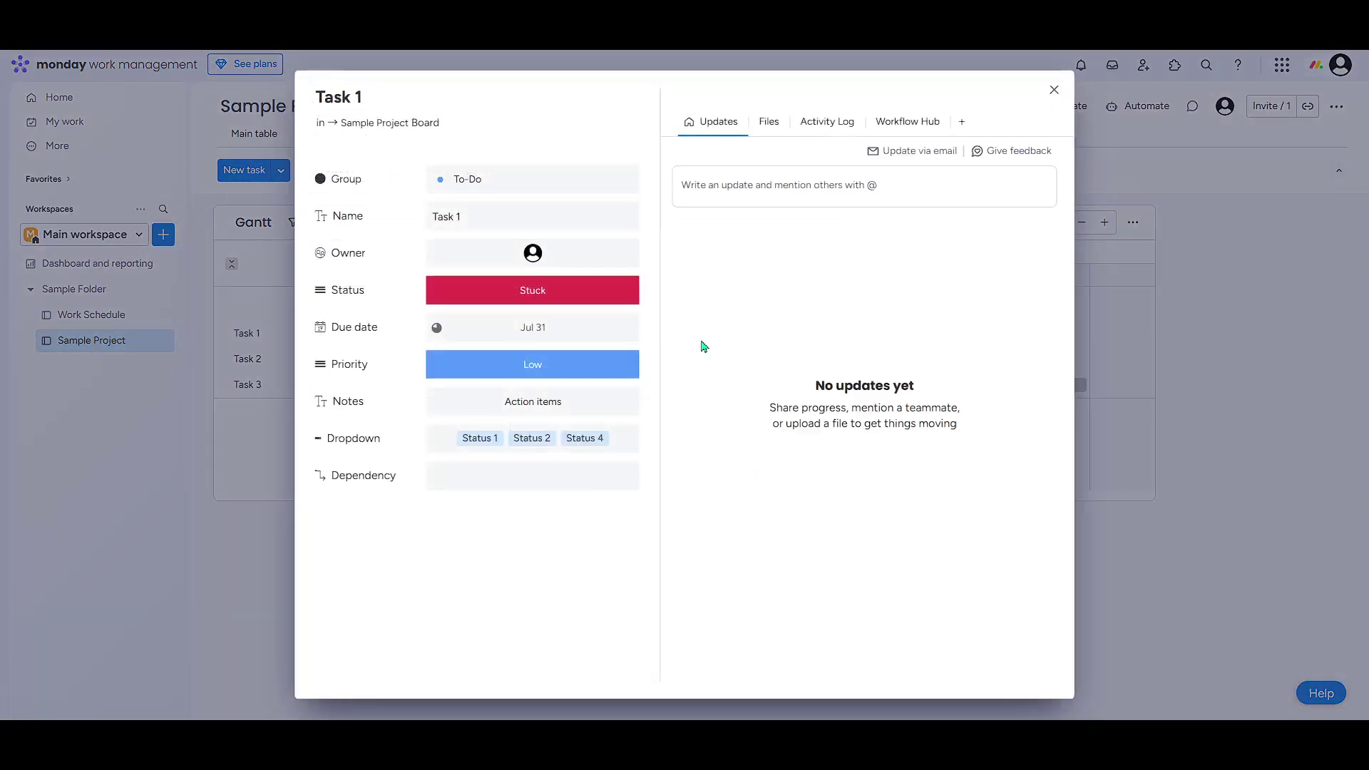
pyautogui.click(1053, 90)
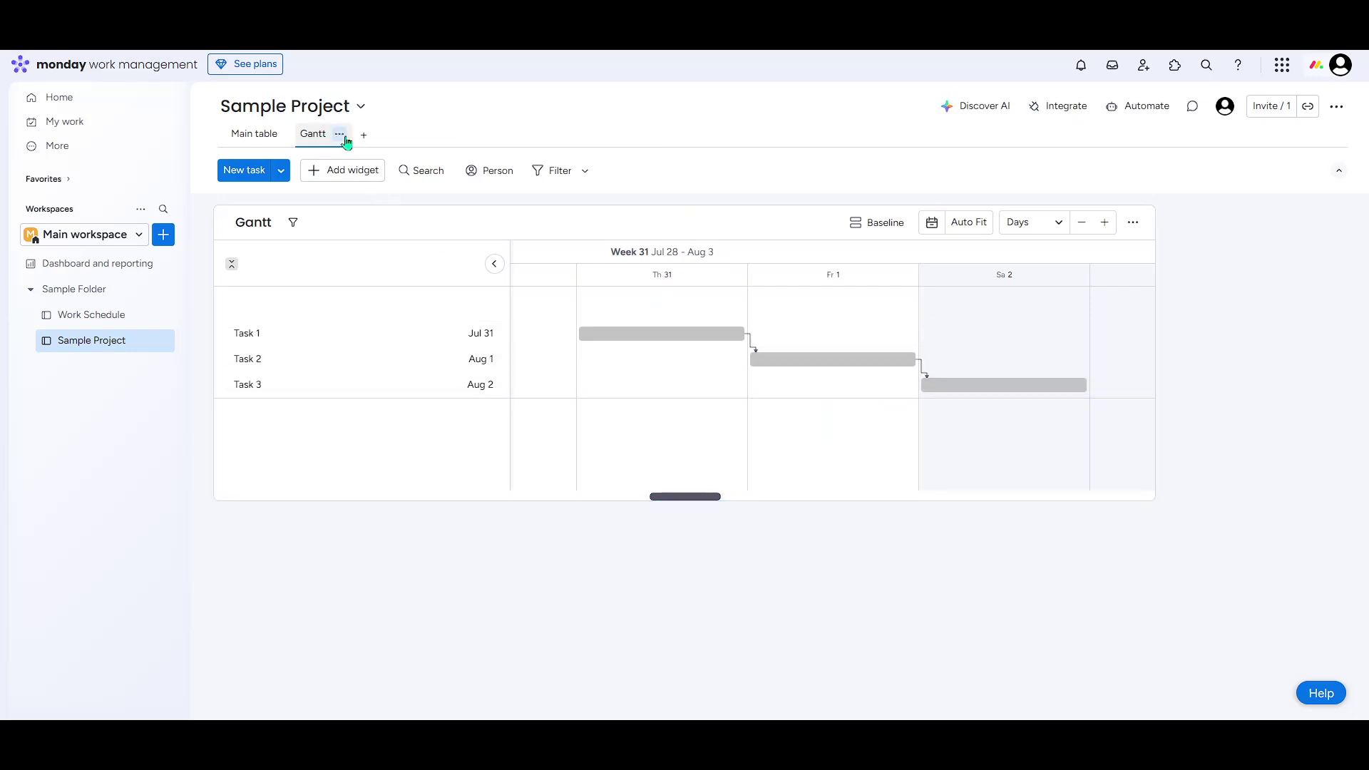
pyautogui.click(370, 139)
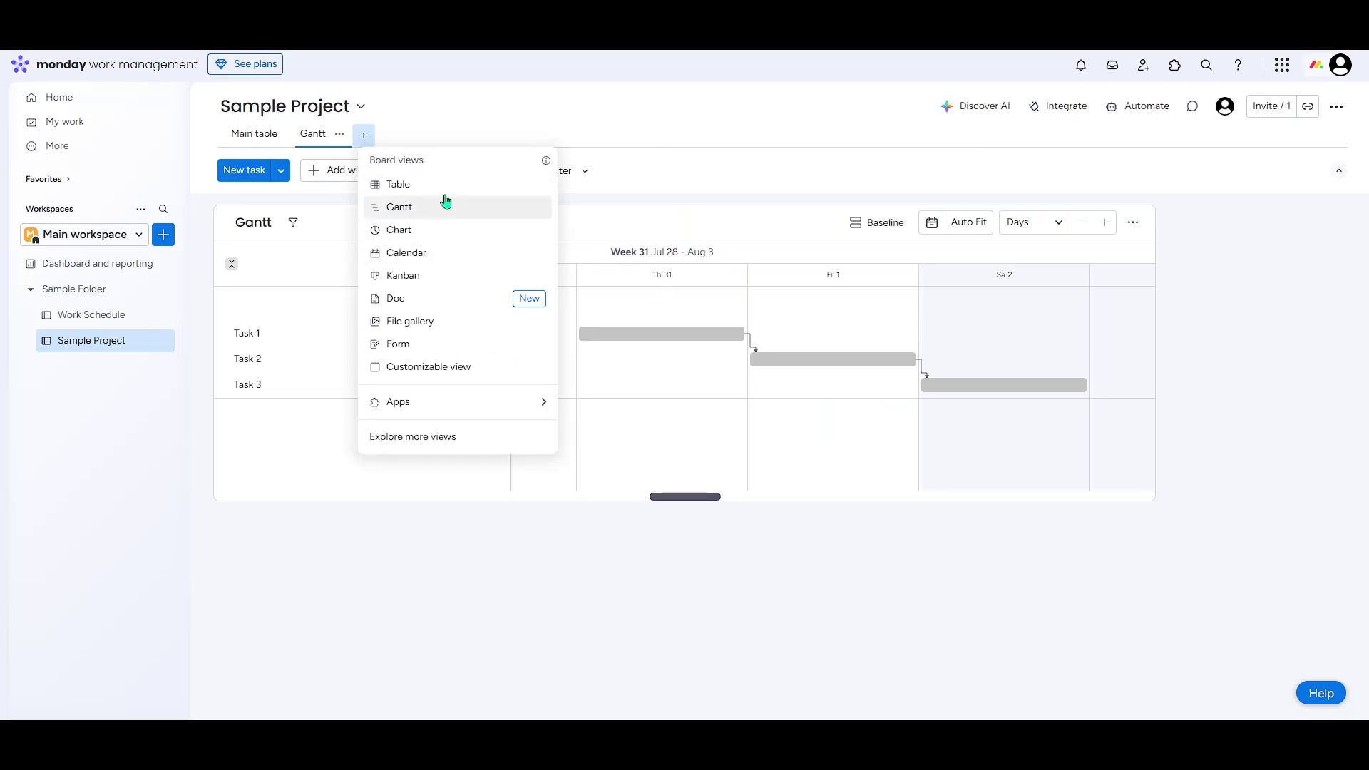
pyautogui.click(589, 115)
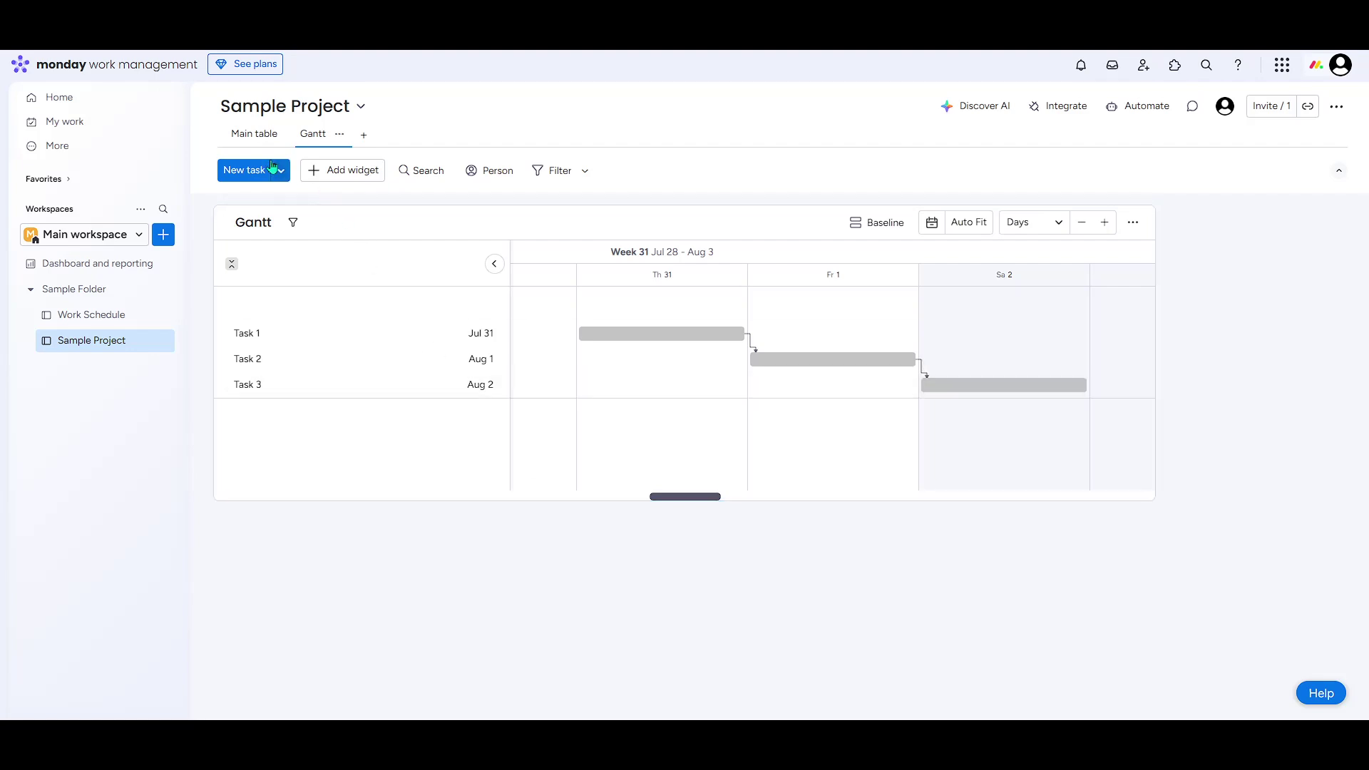
pyautogui.click(252, 141)
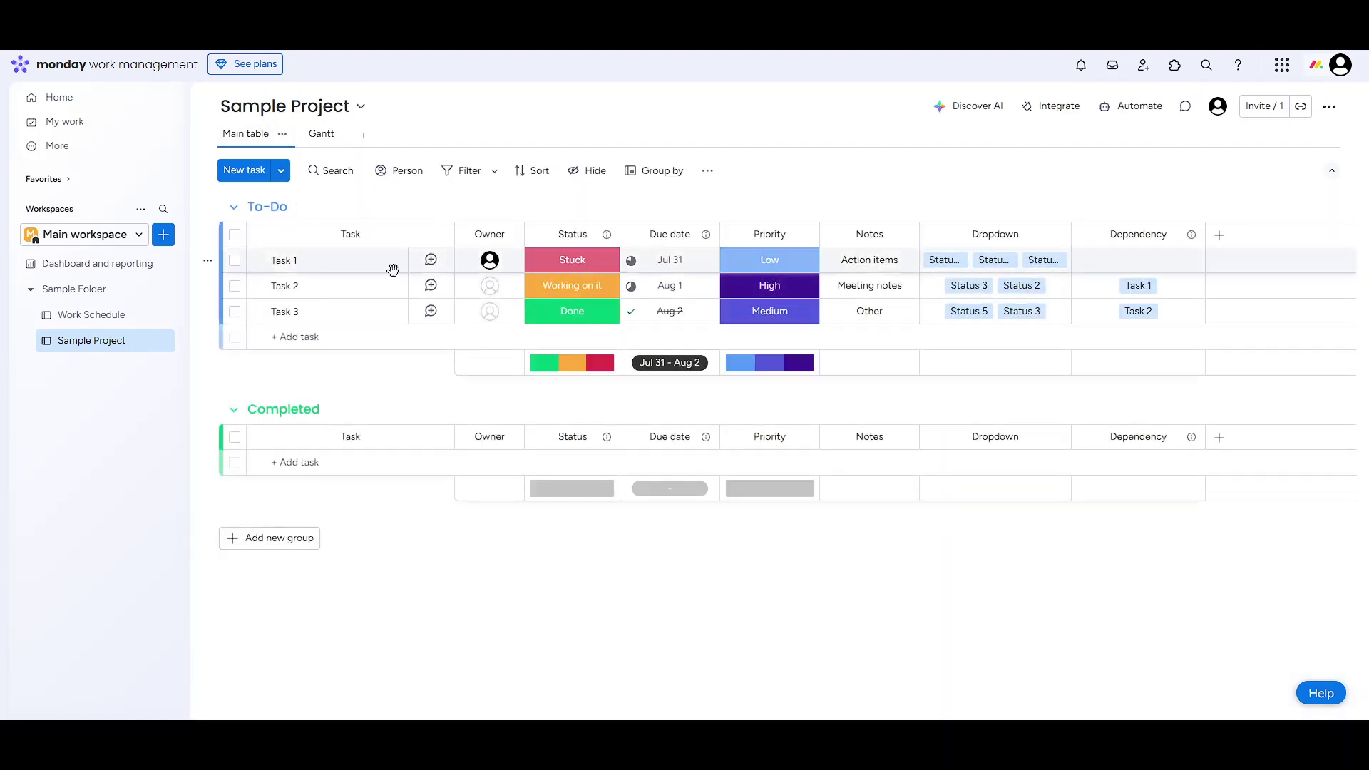